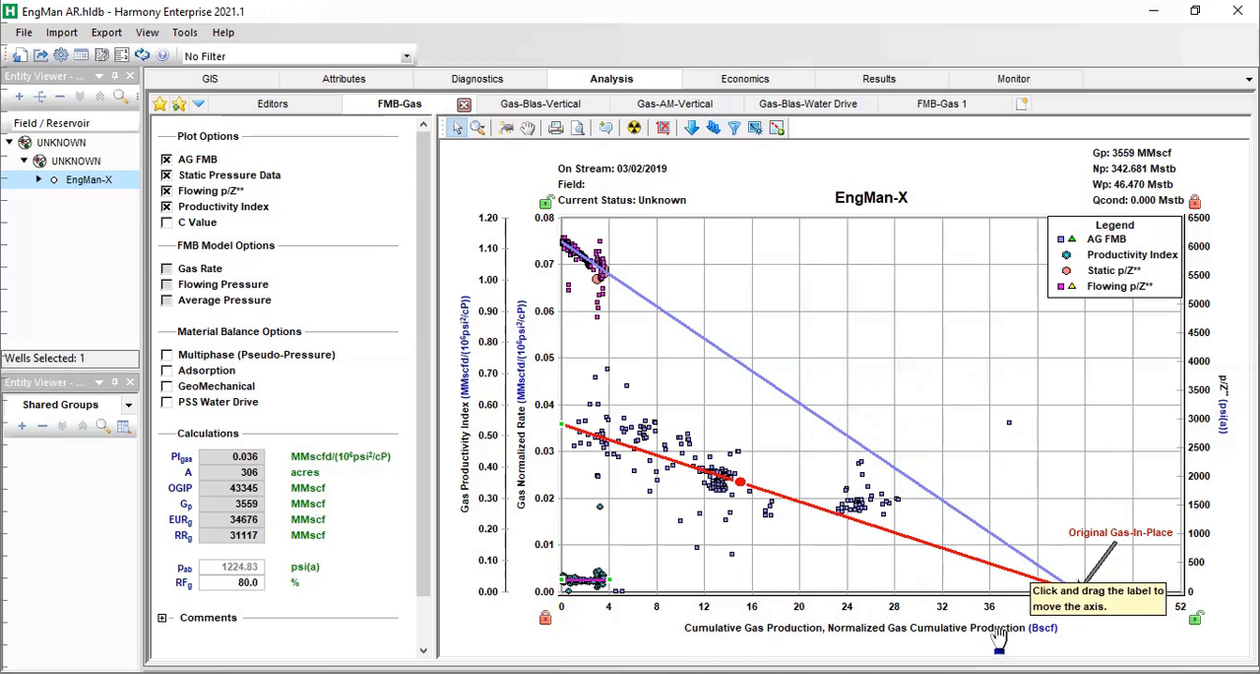
Hide and redisplay the AG FMB data on the FMB-Gas plot, and adjust its analysis line to an OGIP of about 43,854 MMscf.
left_click(167, 160)
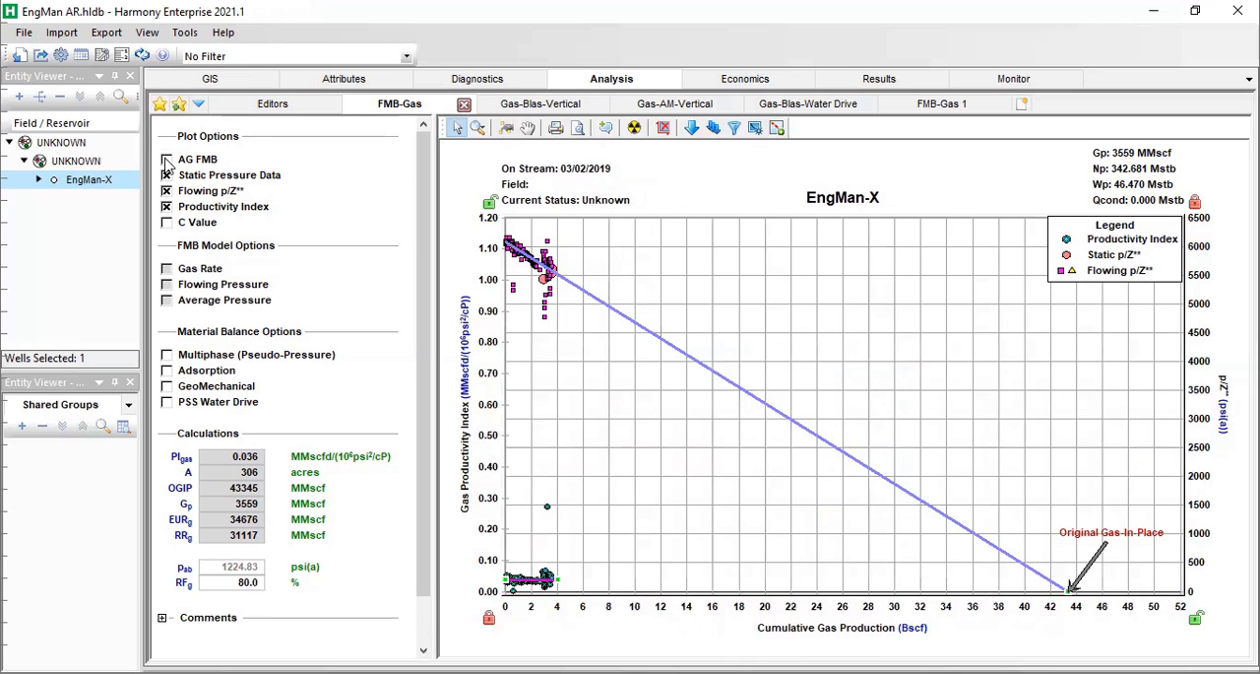
left_click(166, 173)
mouse_move(557, 276)
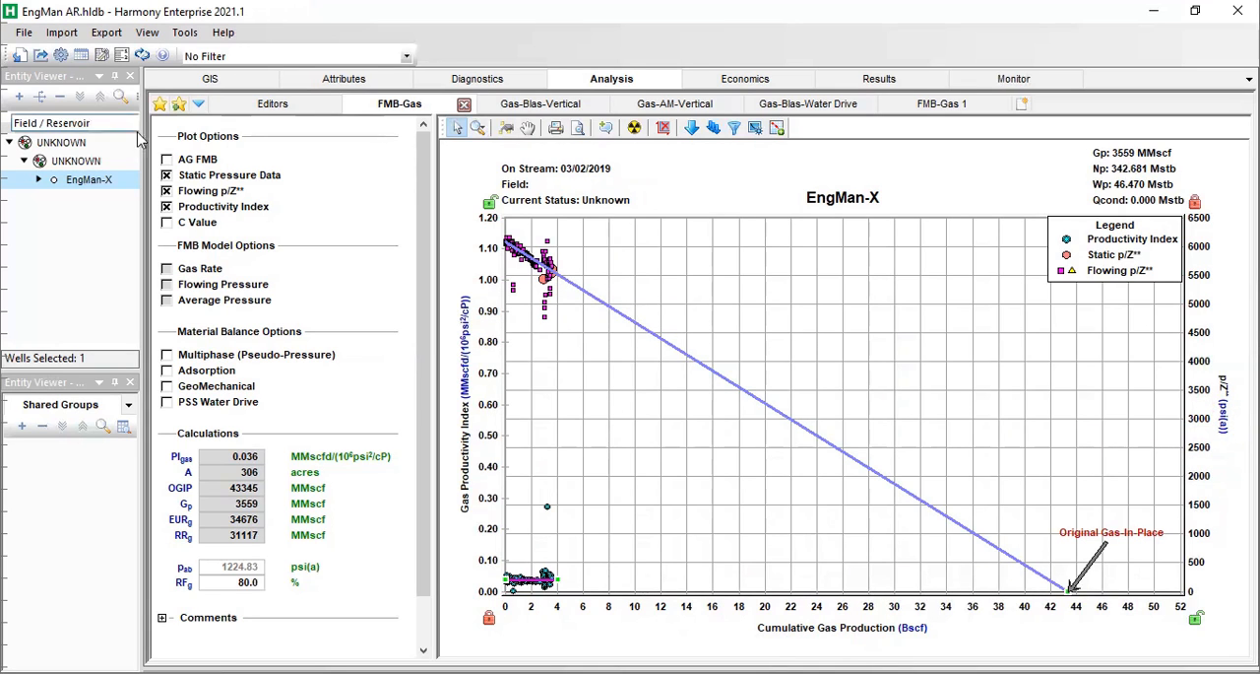
left_click(167, 159)
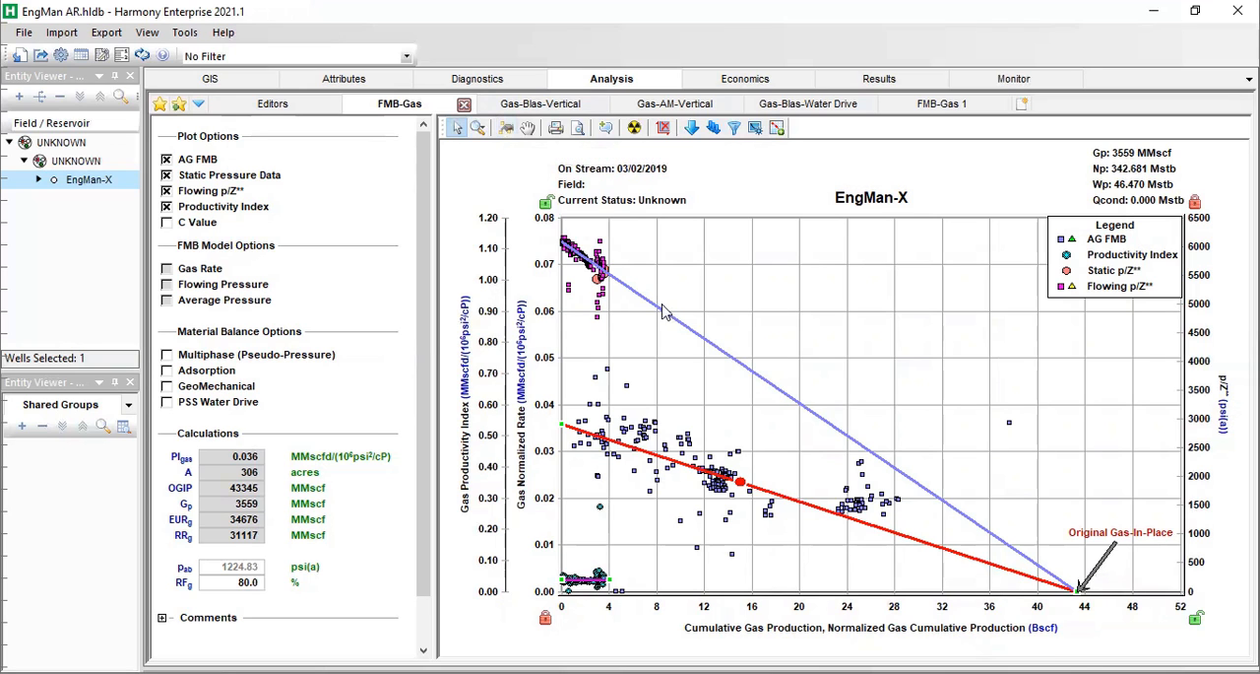
mouse_move(746, 477)
left_mouse_down()
mouse_move(722, 479)
mouse_move(758, 484)
left_mouse_up()
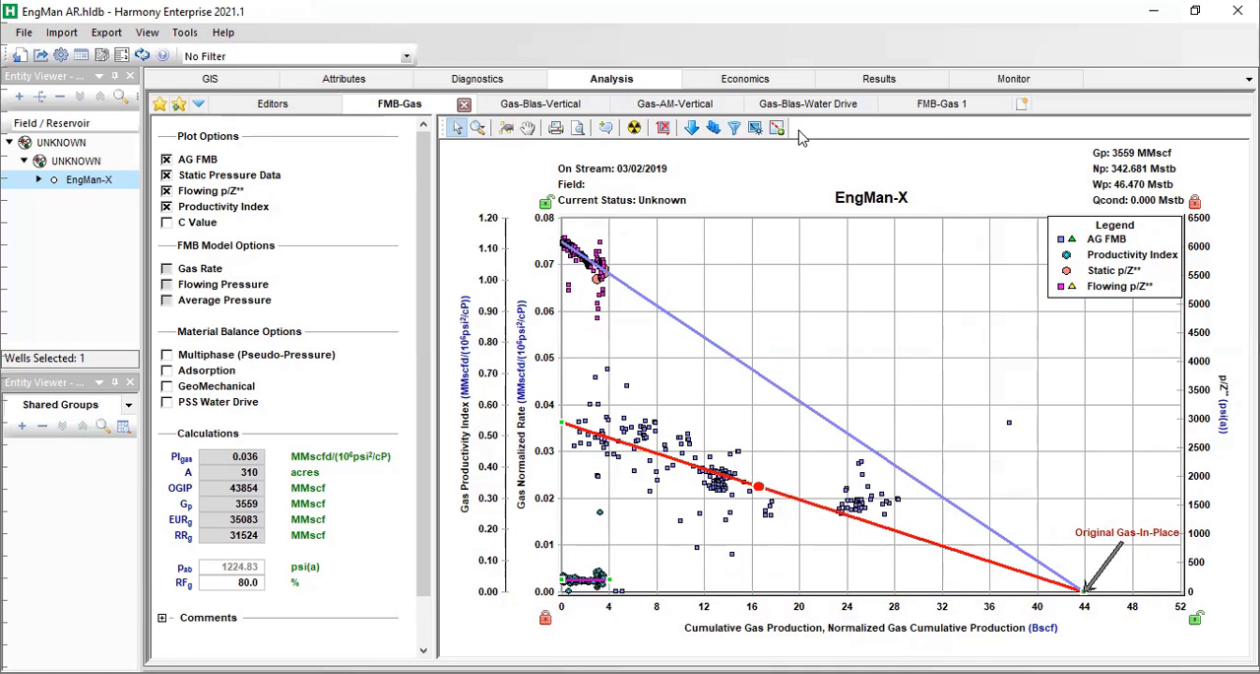
Delete the FMB-Gas 1 worksheet and return to the FMB-Gas worksheet.
left_click(943, 102)
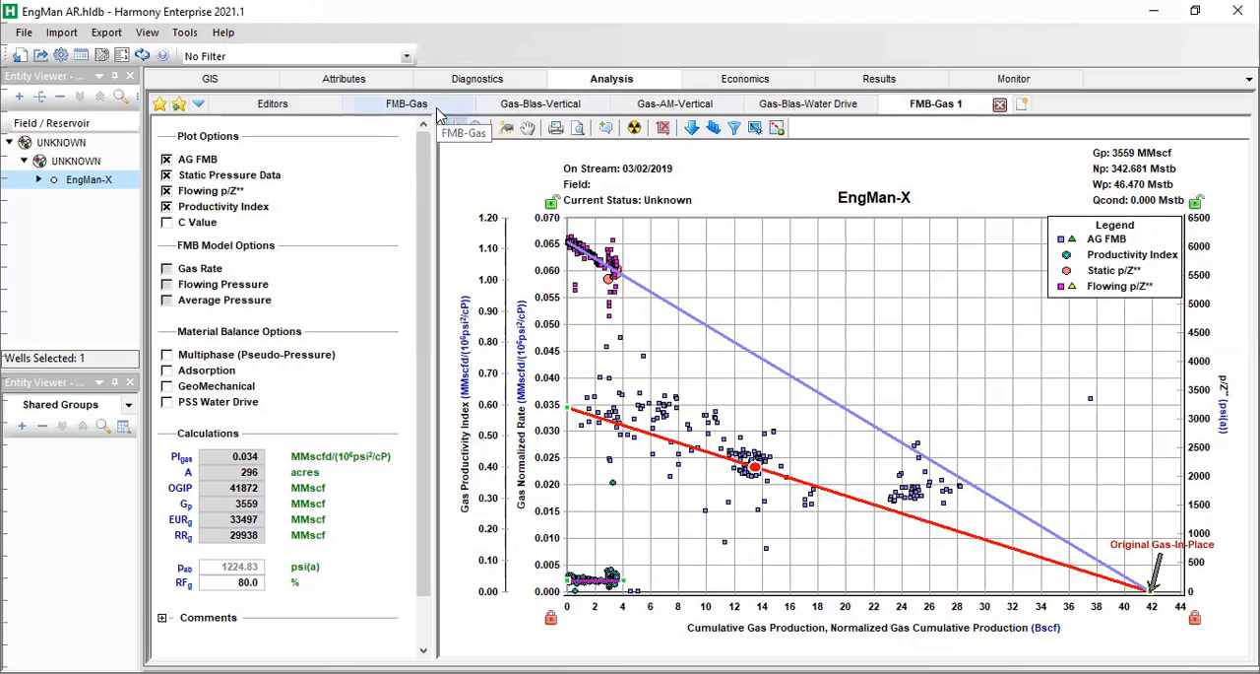
left_click(1001, 106)
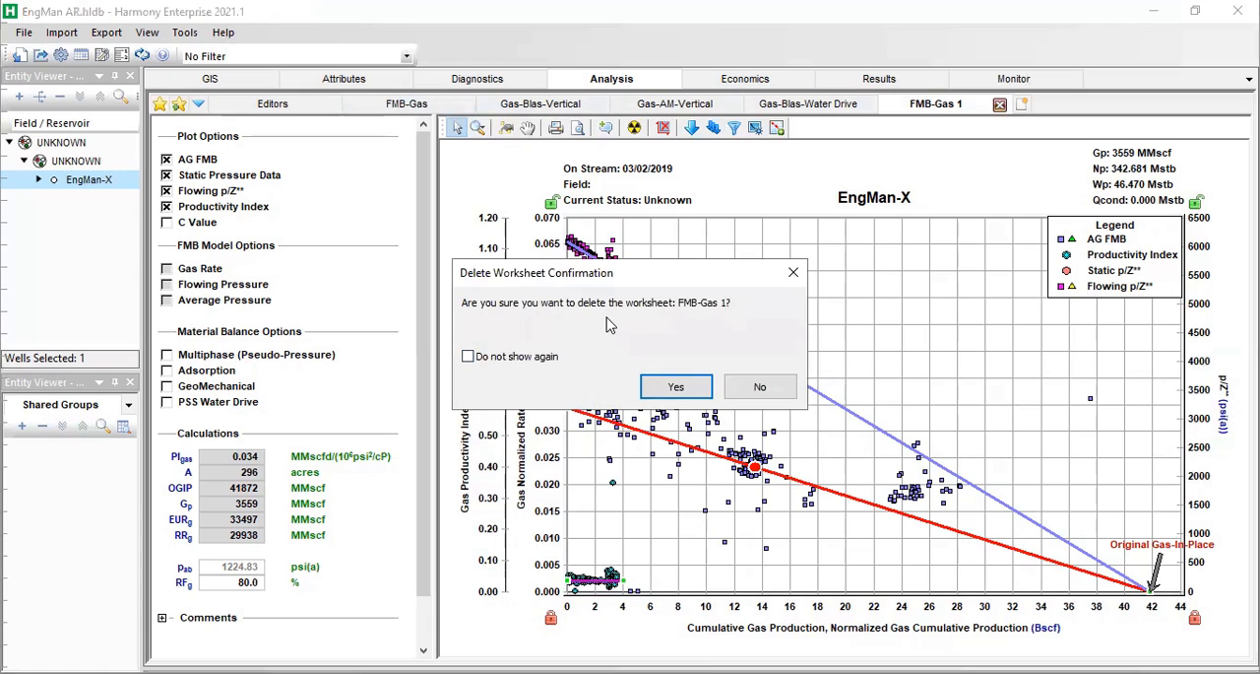
left_click(693, 389)
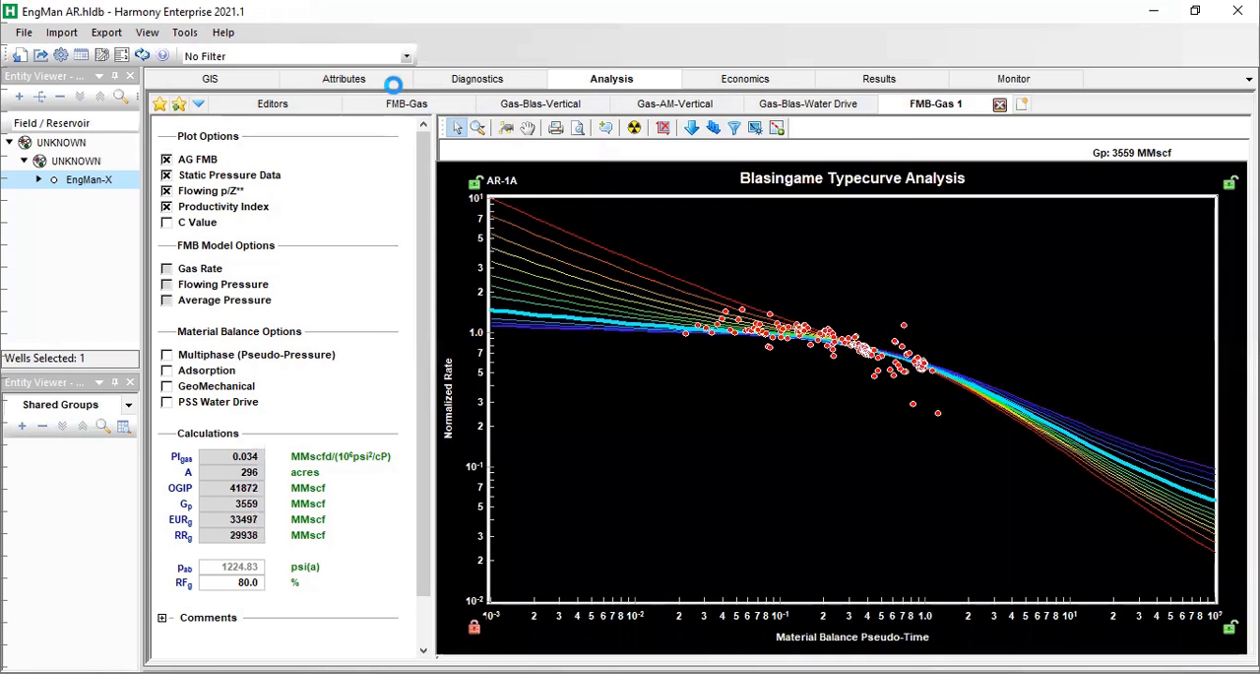
left_click(401, 106)
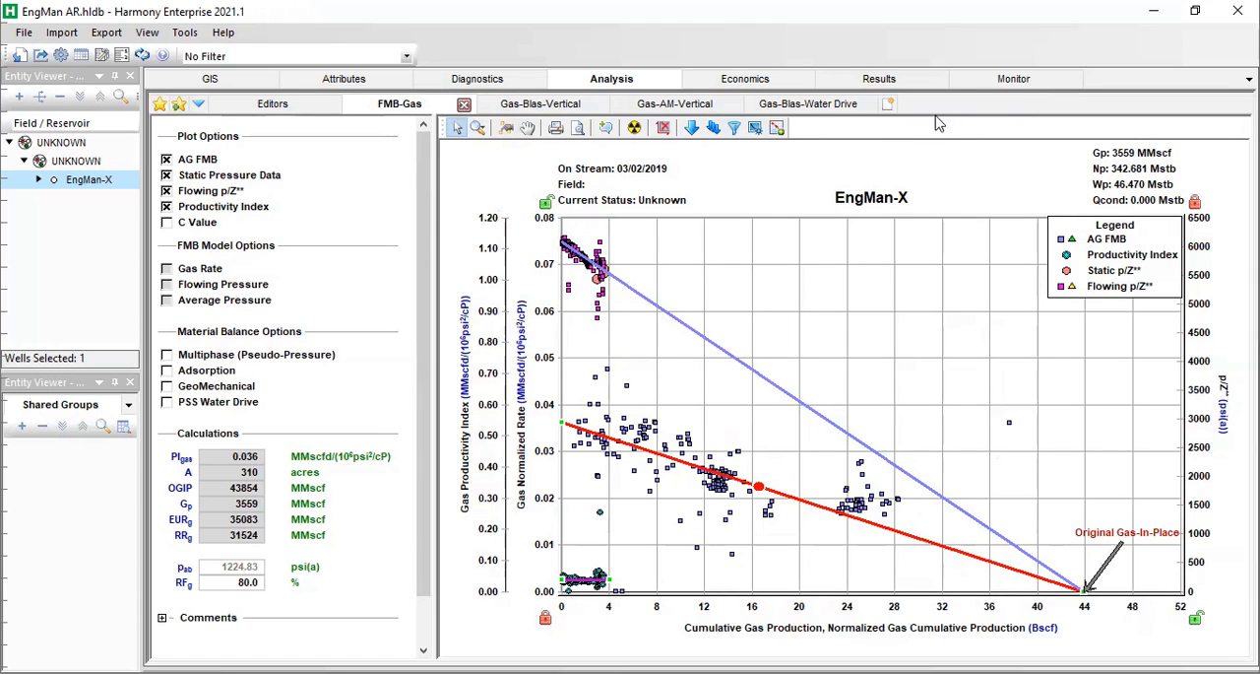
Create a new gas FMB analysis worksheet for a vertical well.
left_click(885, 104)
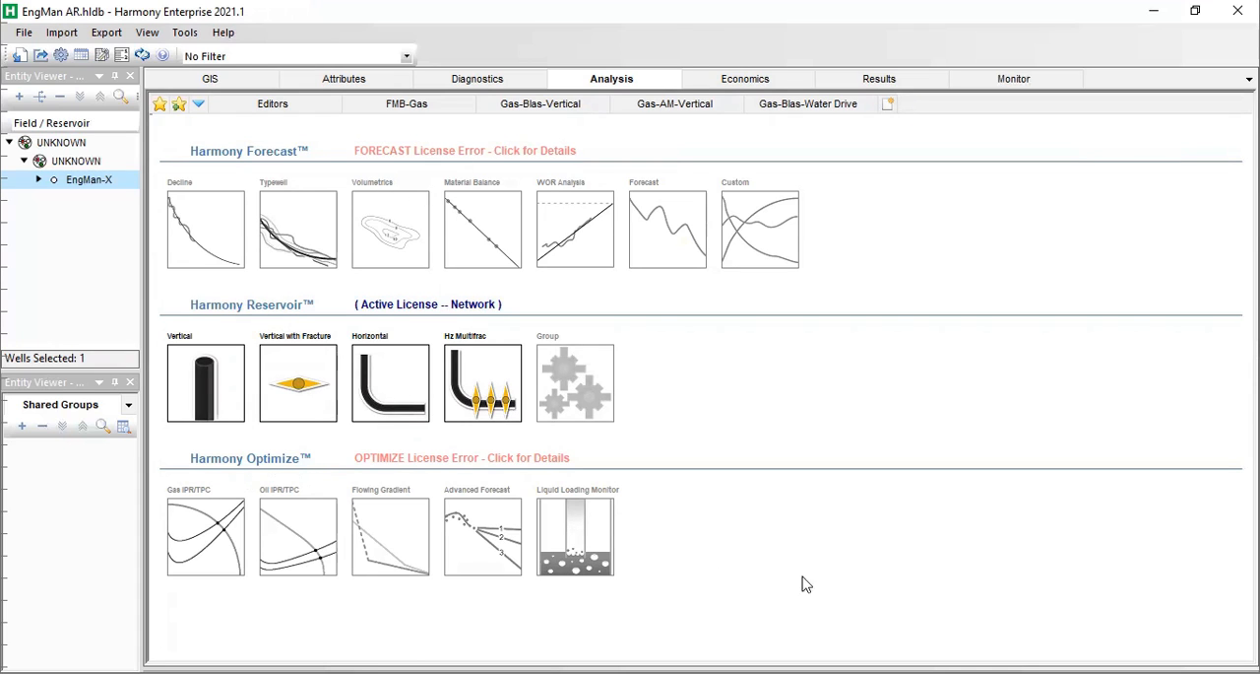
left_click(216, 379)
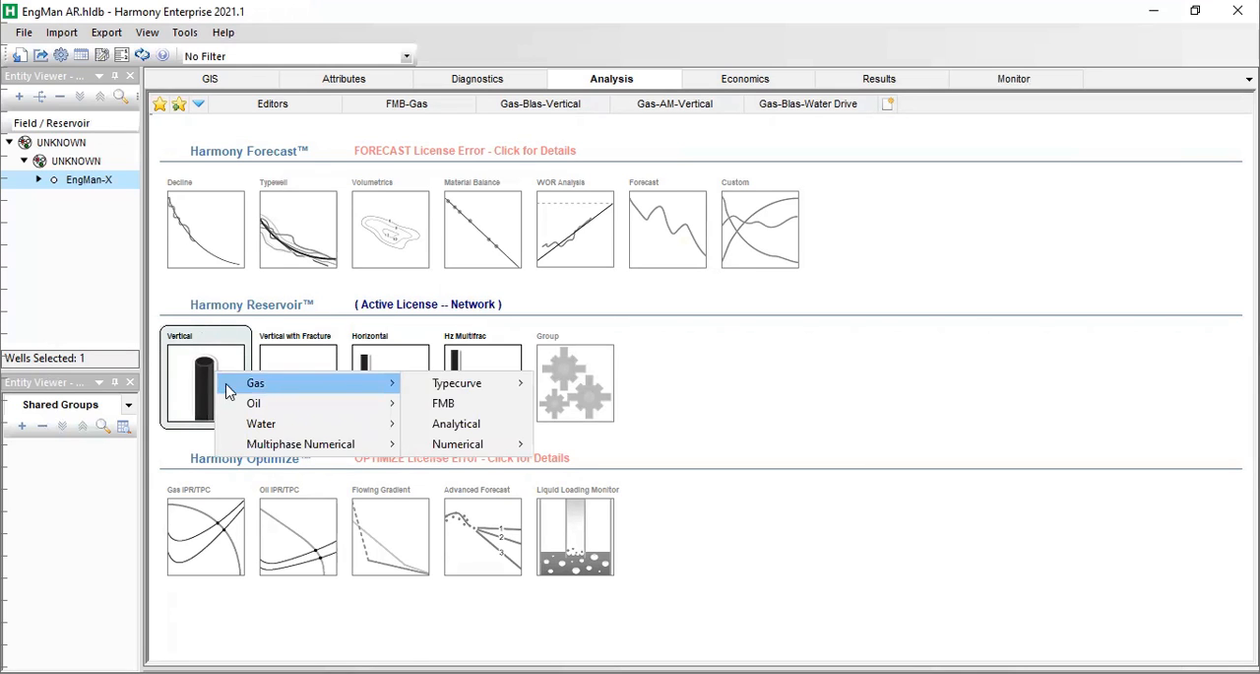
mouse_move(394, 383)
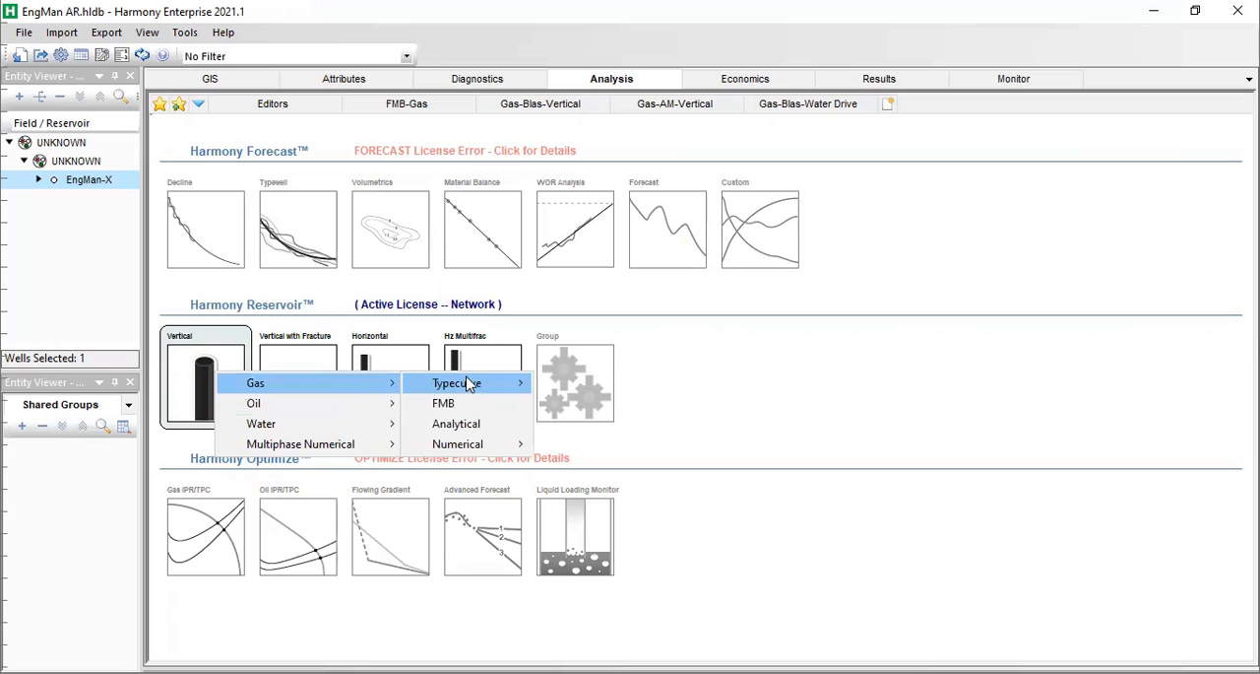
mouse_move(469, 383)
mouse_move(609, 392)
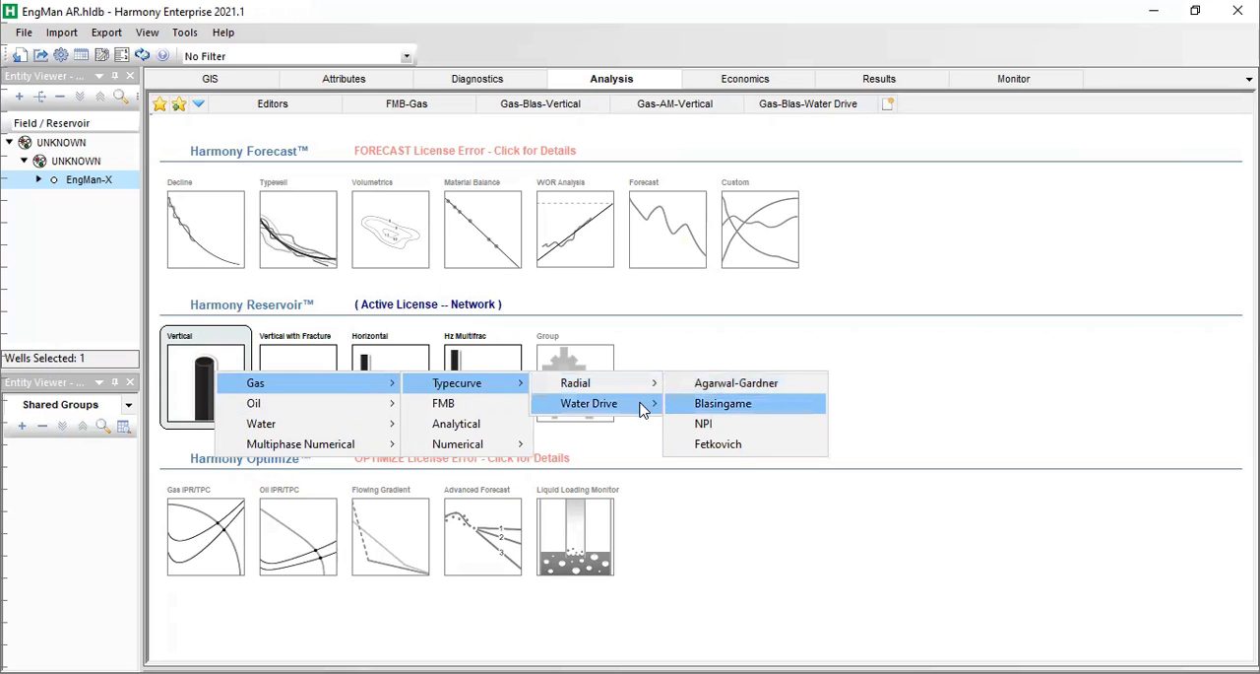
mouse_move(633, 412)
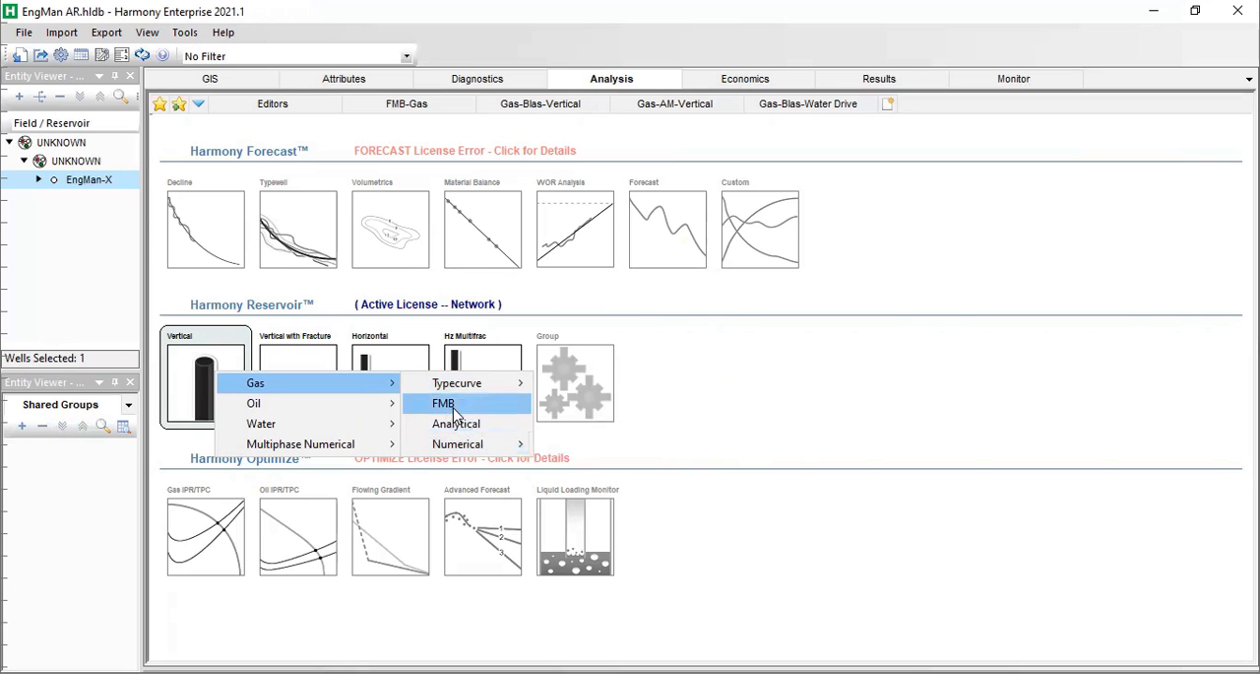
mouse_move(272, 411)
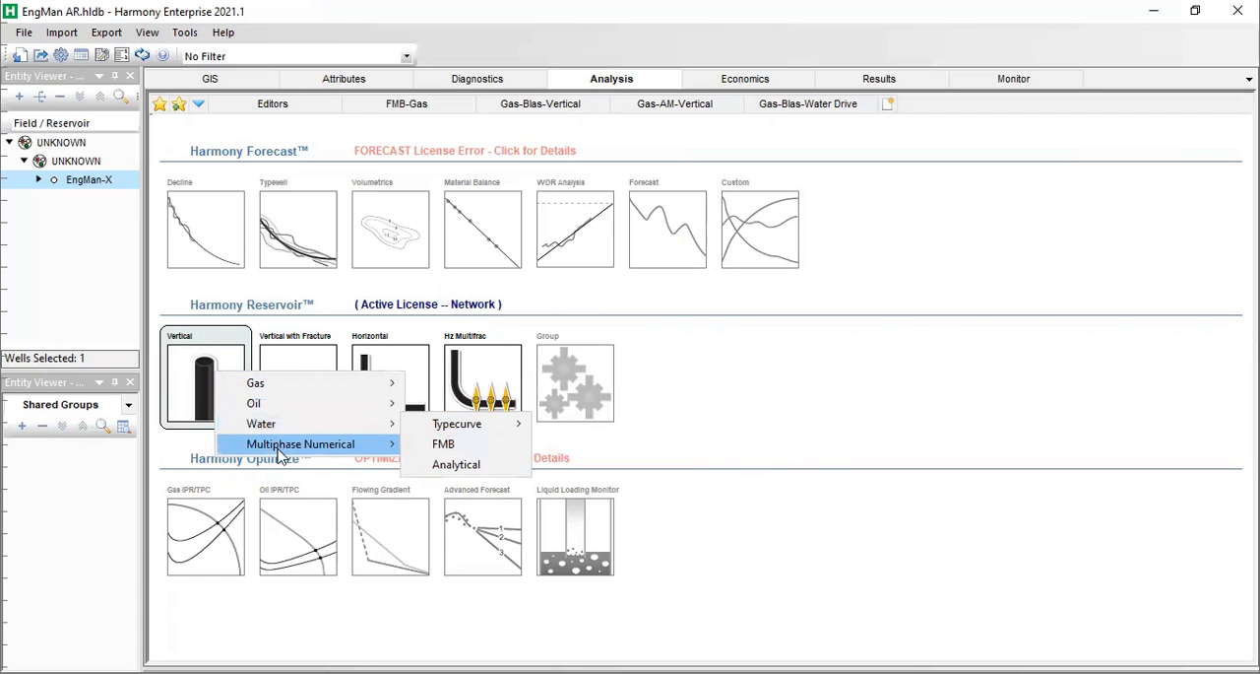
mouse_move(291, 384)
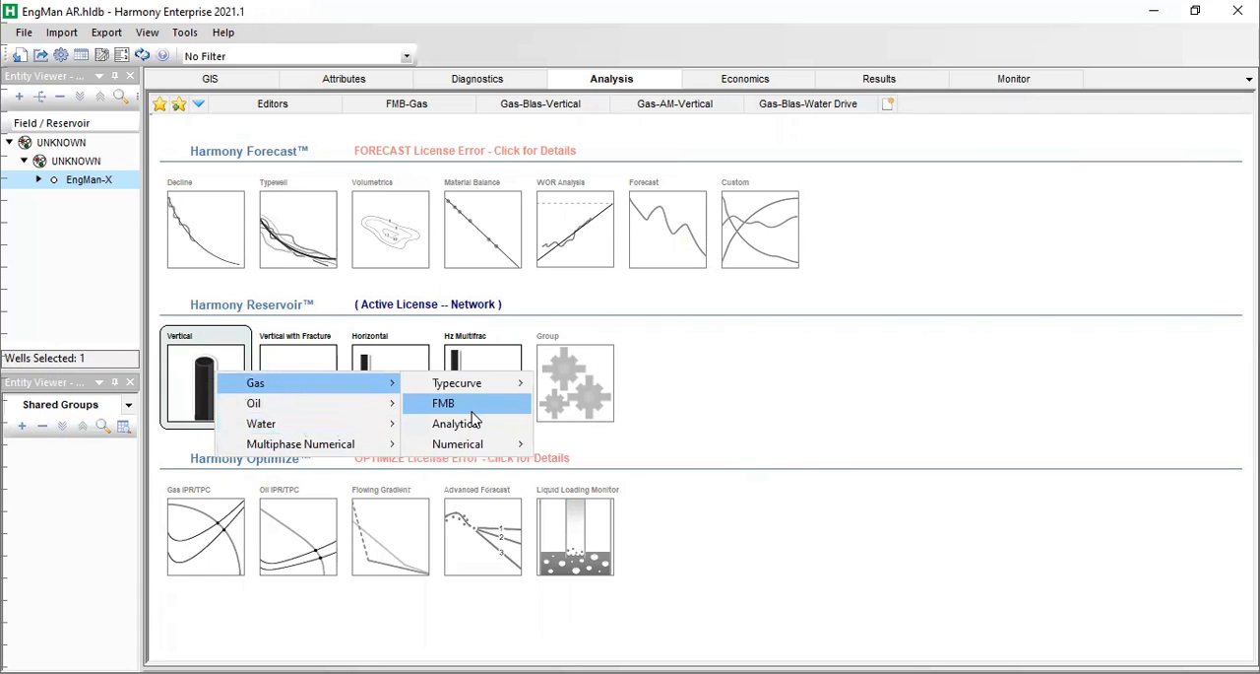
left_click(473, 410)
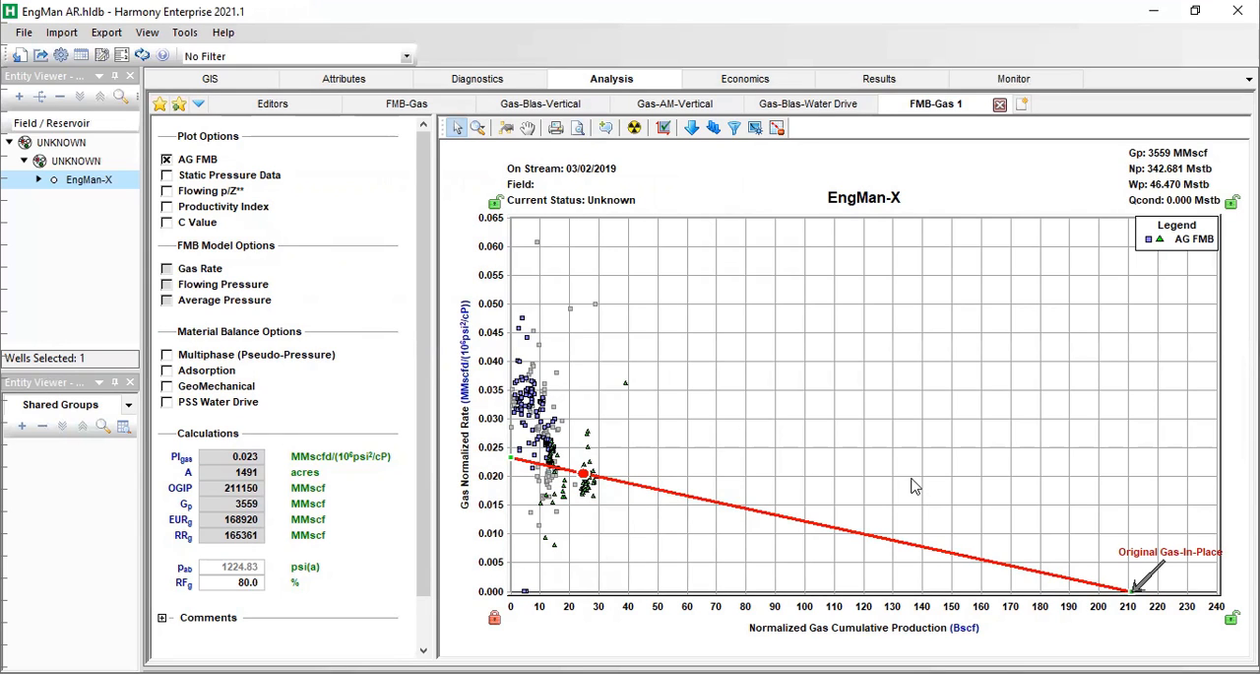
Plot the static pressure data instead of AG FMB, and adjust the p/Z** line to an OGIP of about 40,180 MMscf.
left_click(167, 159)
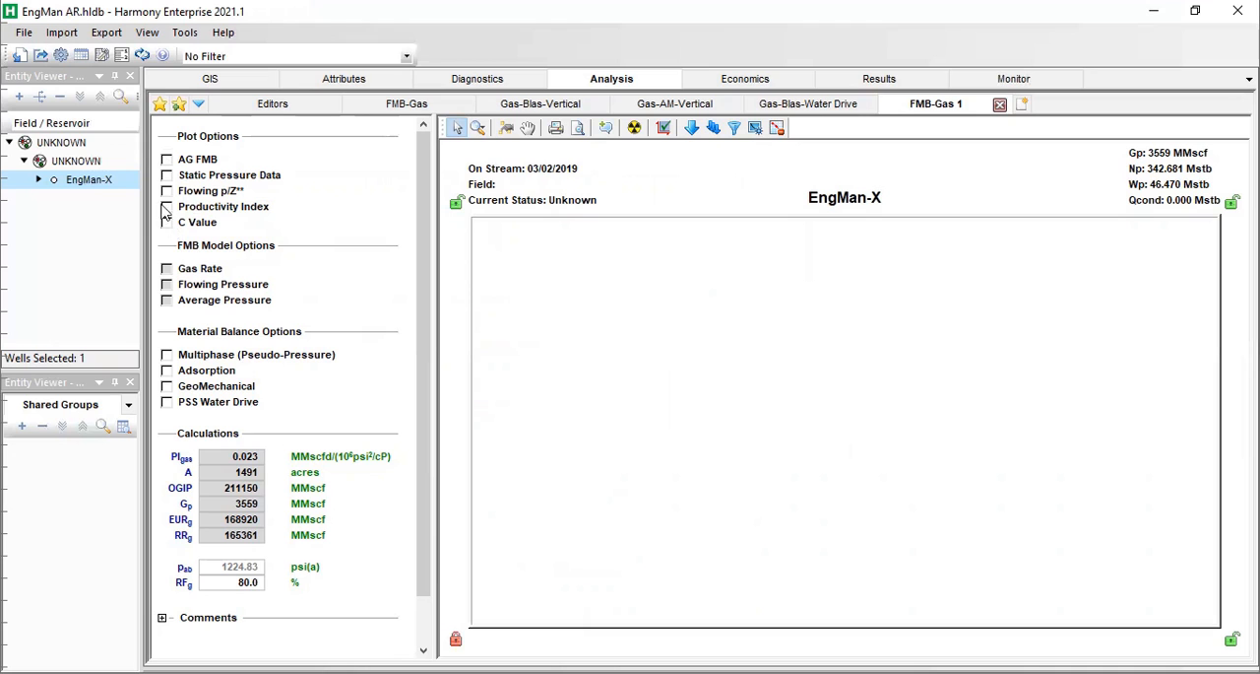
left_click(166, 176)
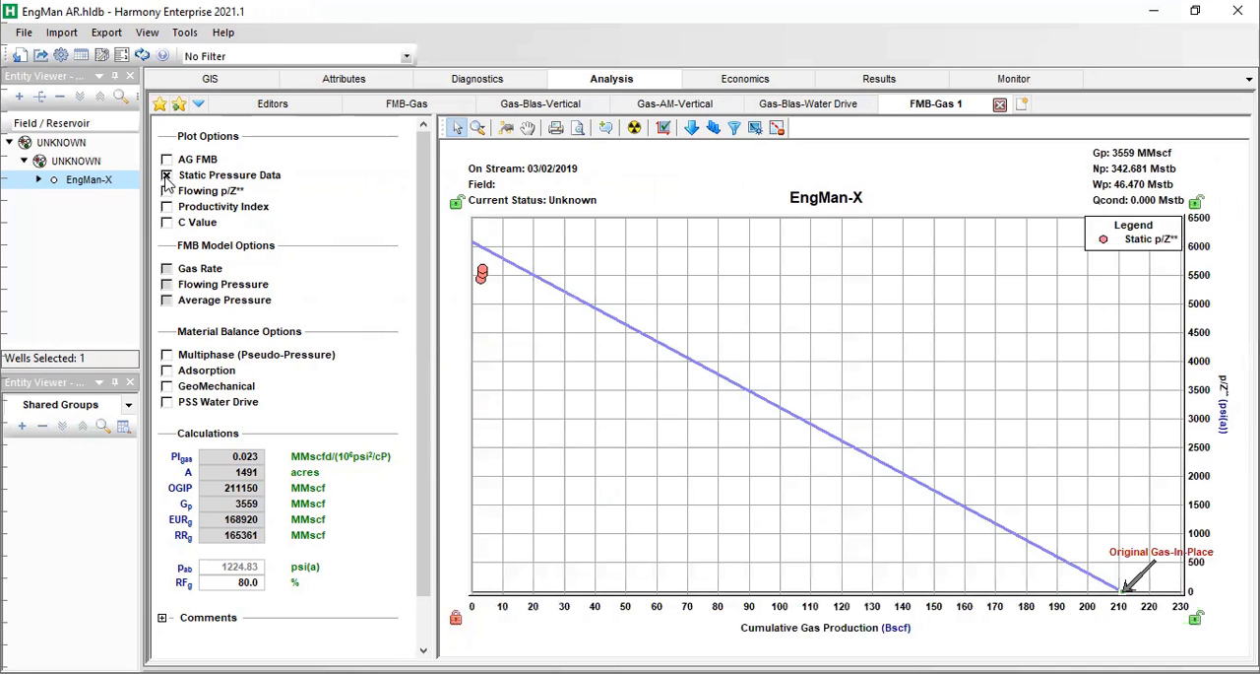
left_click_drag(1108, 583, 591, 585)
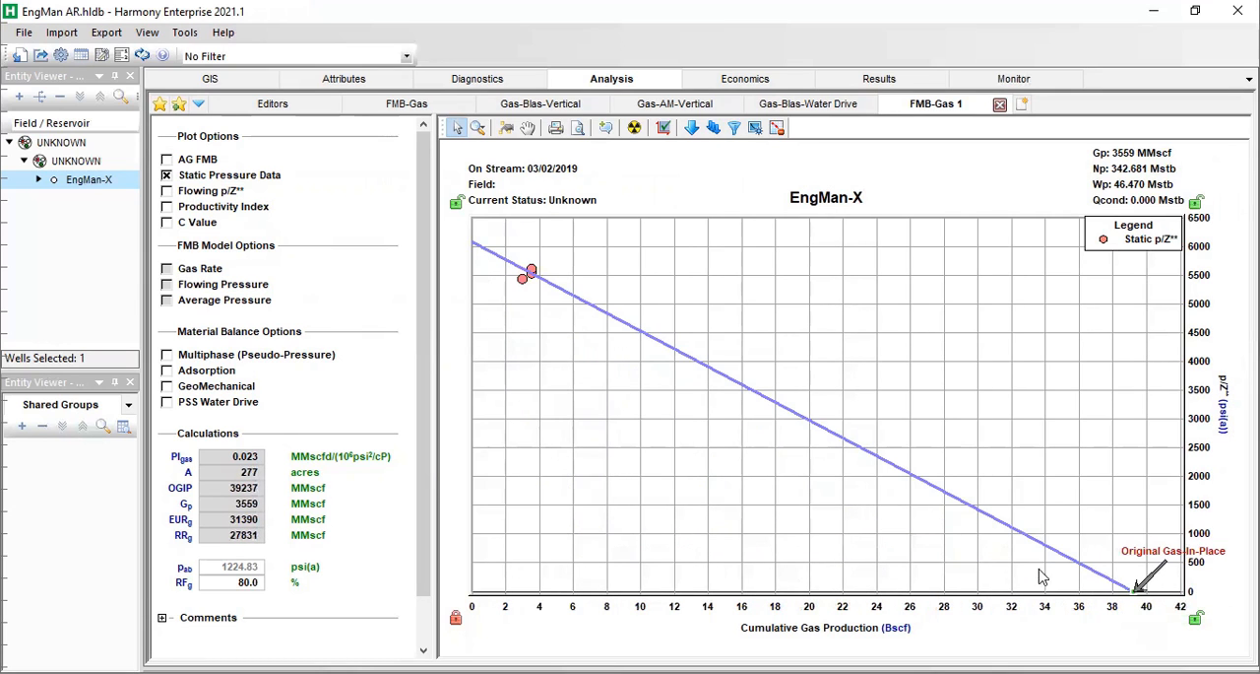
left_click_drag(1137, 590, 1142, 594)
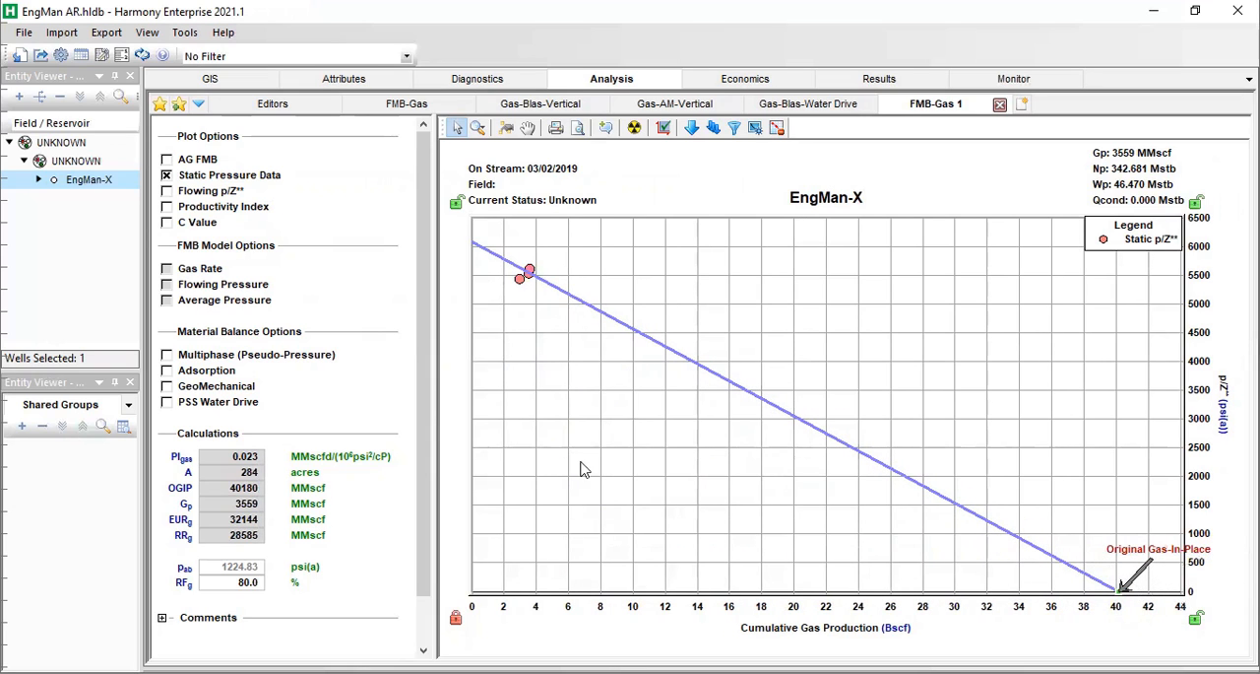
Add the flowing p/Z** data to the plot and lower the analysis line's OGIP to about 23,227 MMscf.
left_click(167, 192)
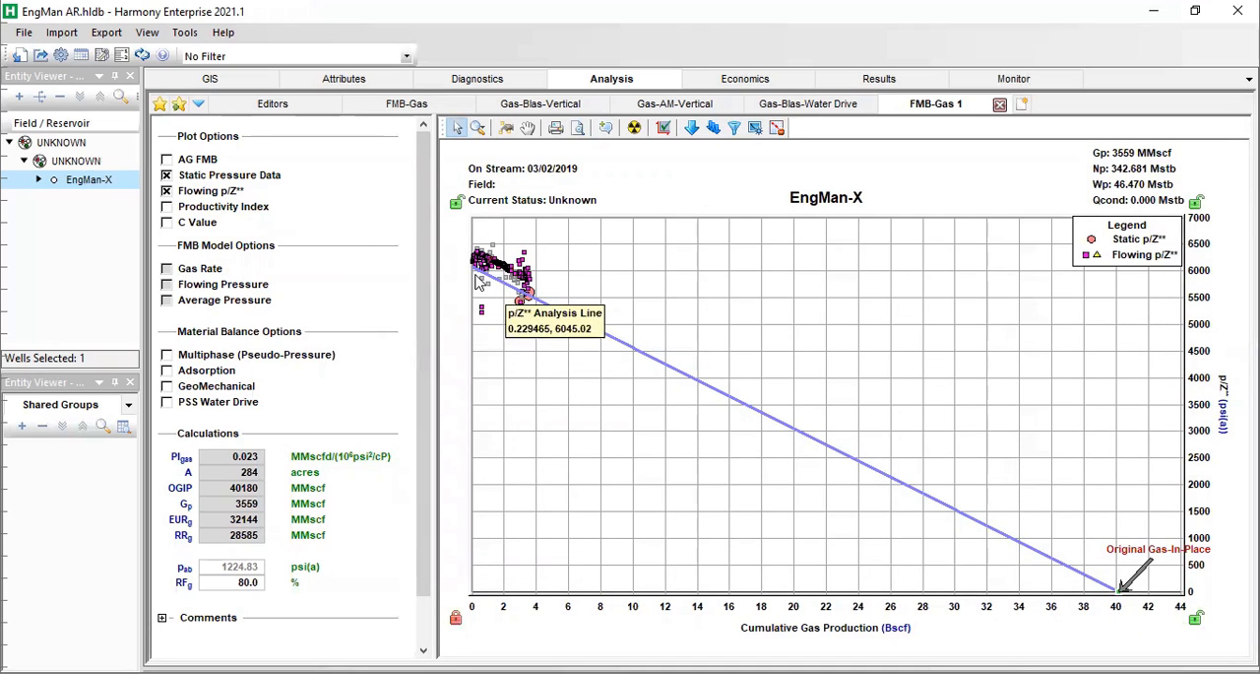
left_click_drag(484, 279, 608, 343)
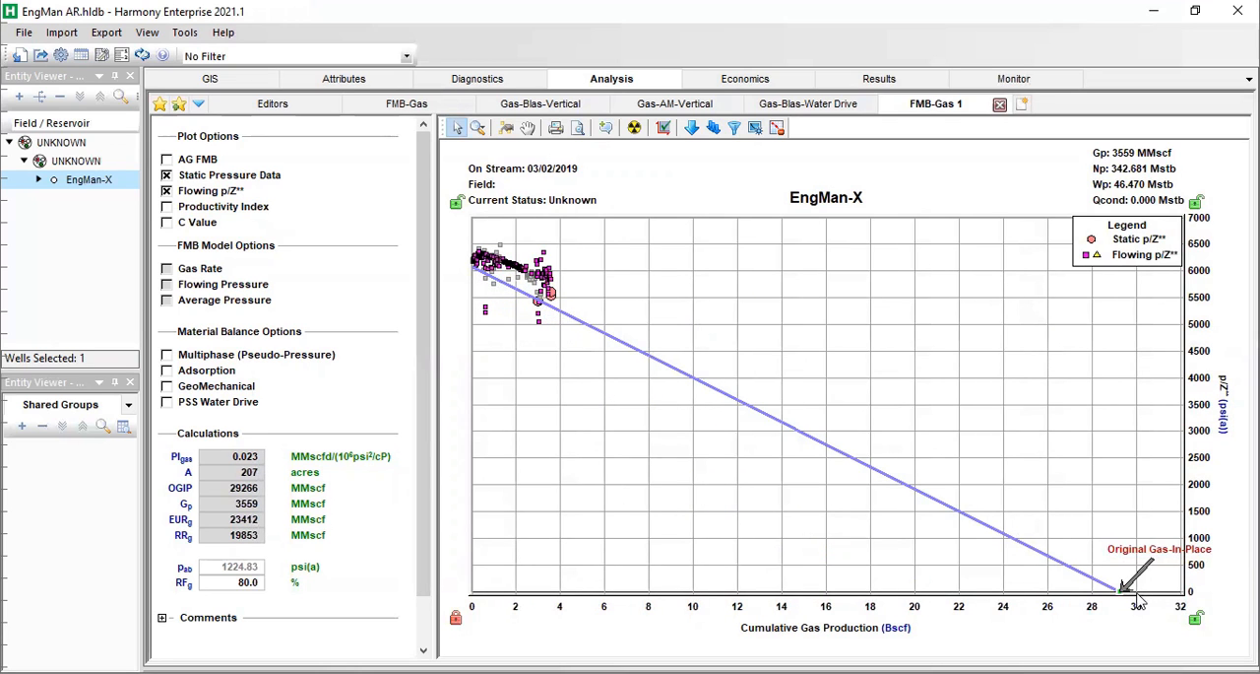
left_click_drag(1124, 591, 784, 611)
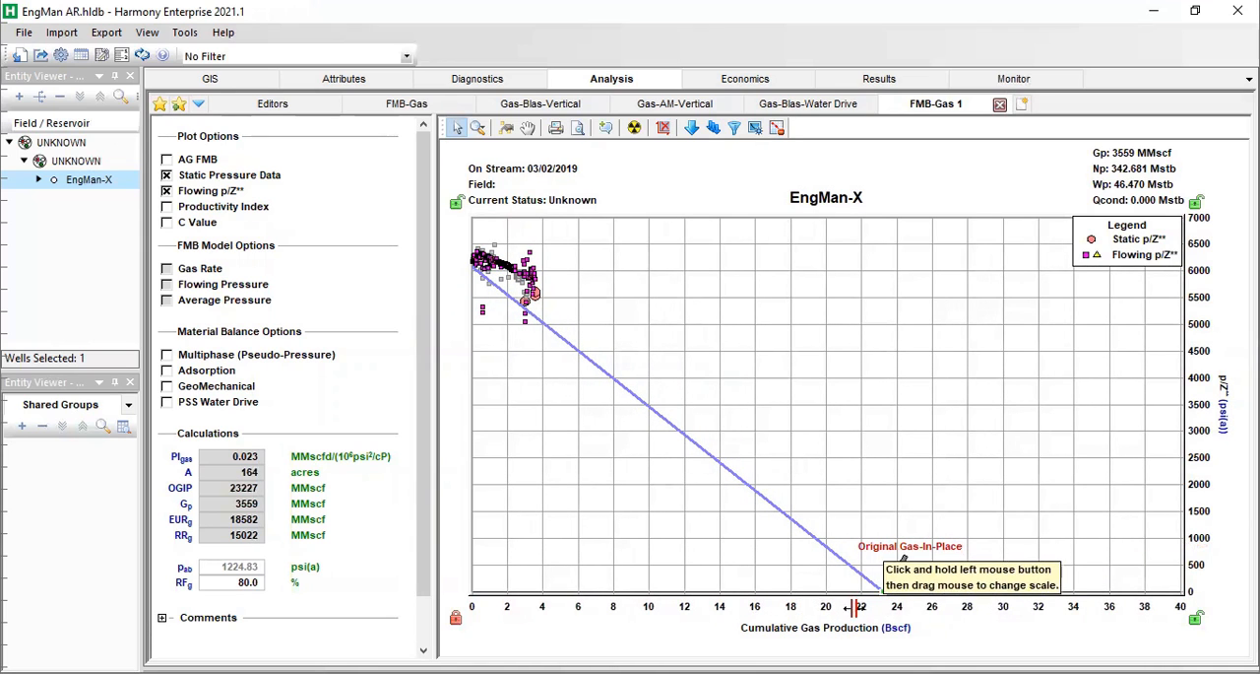
left_click_drag(896, 611, 743, 601)
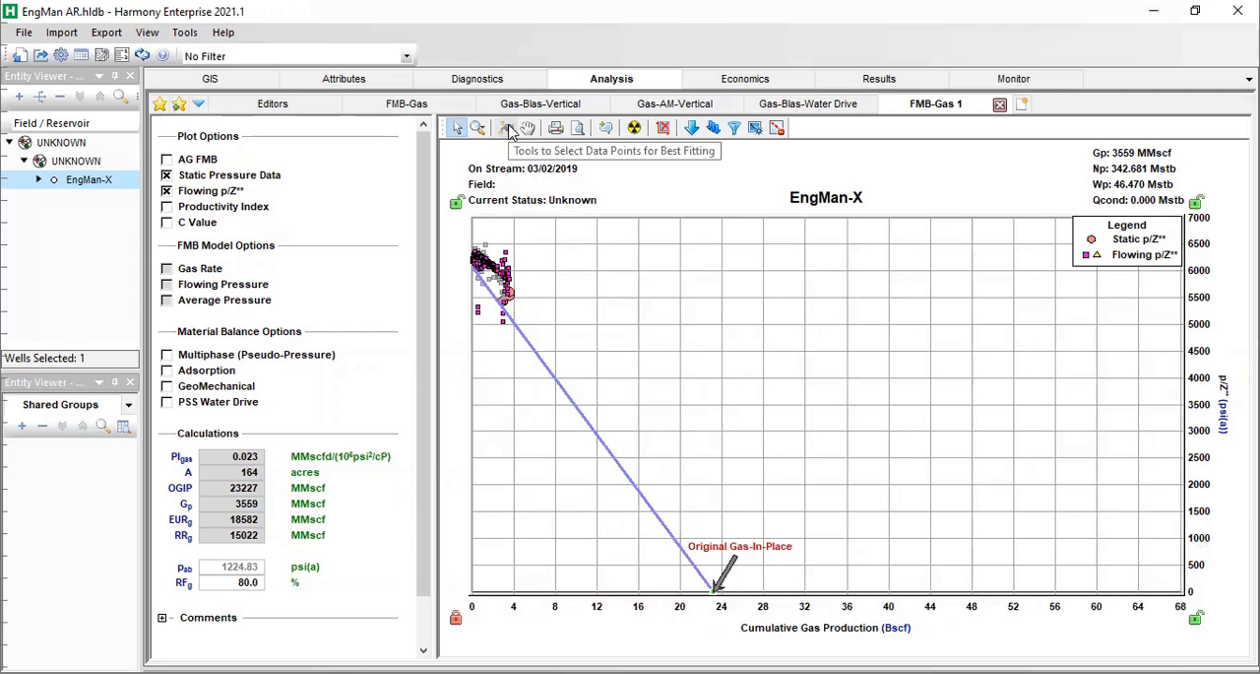
Select flowing p/Z** data points near the start of production to best-fit the analysis line through them.
left_click(506, 129)
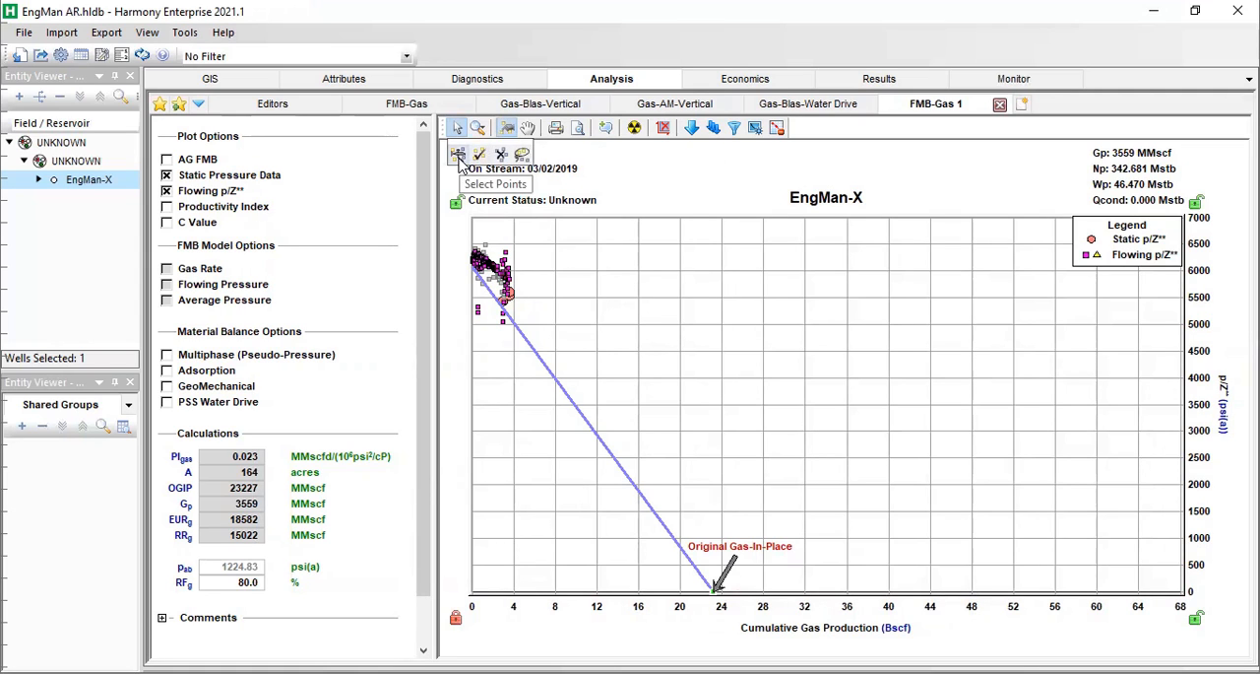
left_click(458, 160)
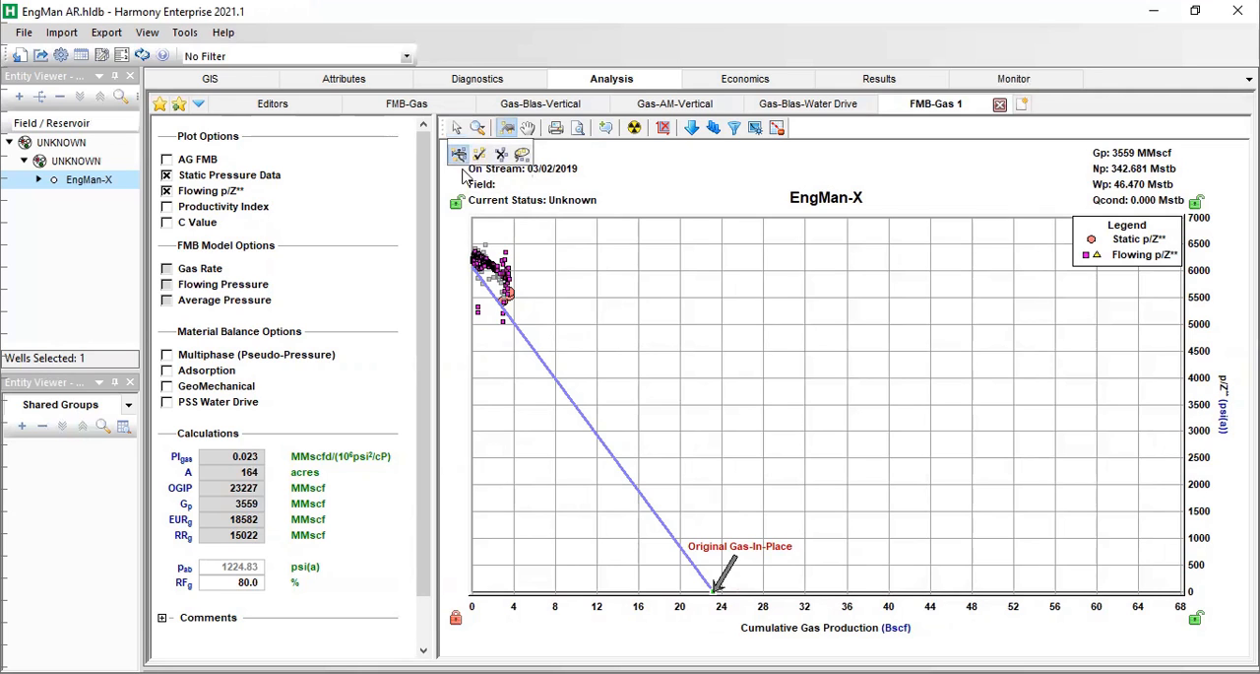
left_click_drag(482, 260, 505, 283)
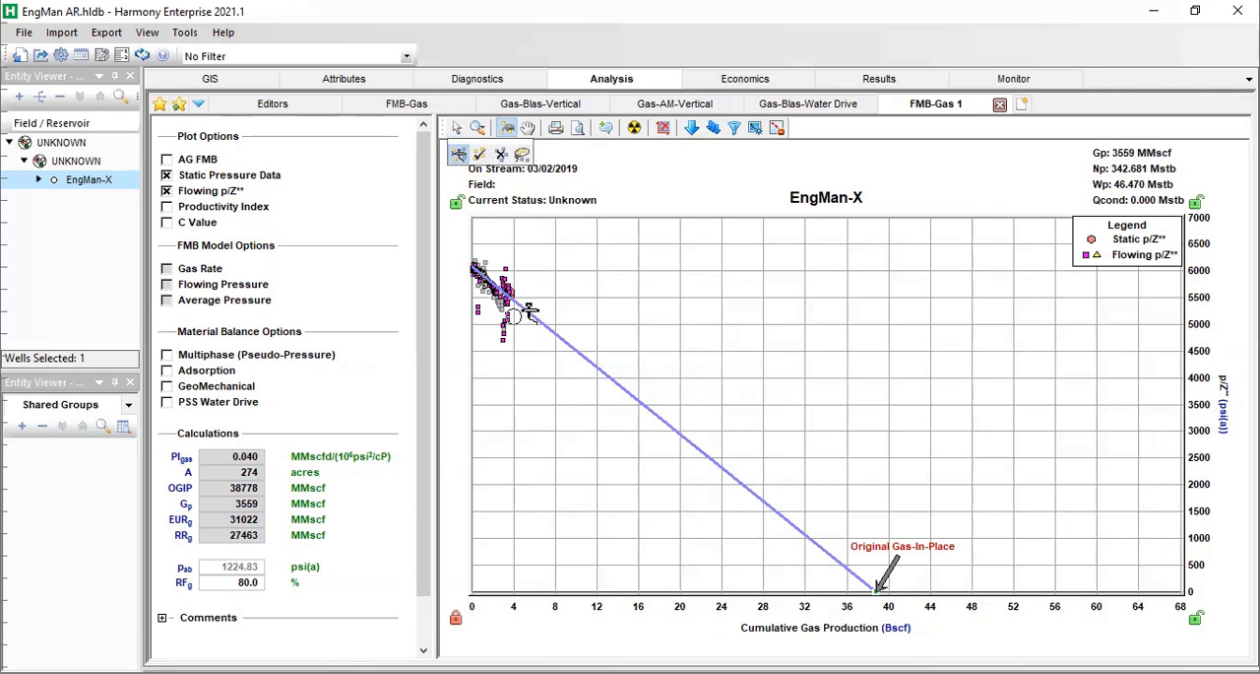
left_click_drag(502, 295, 528, 305)
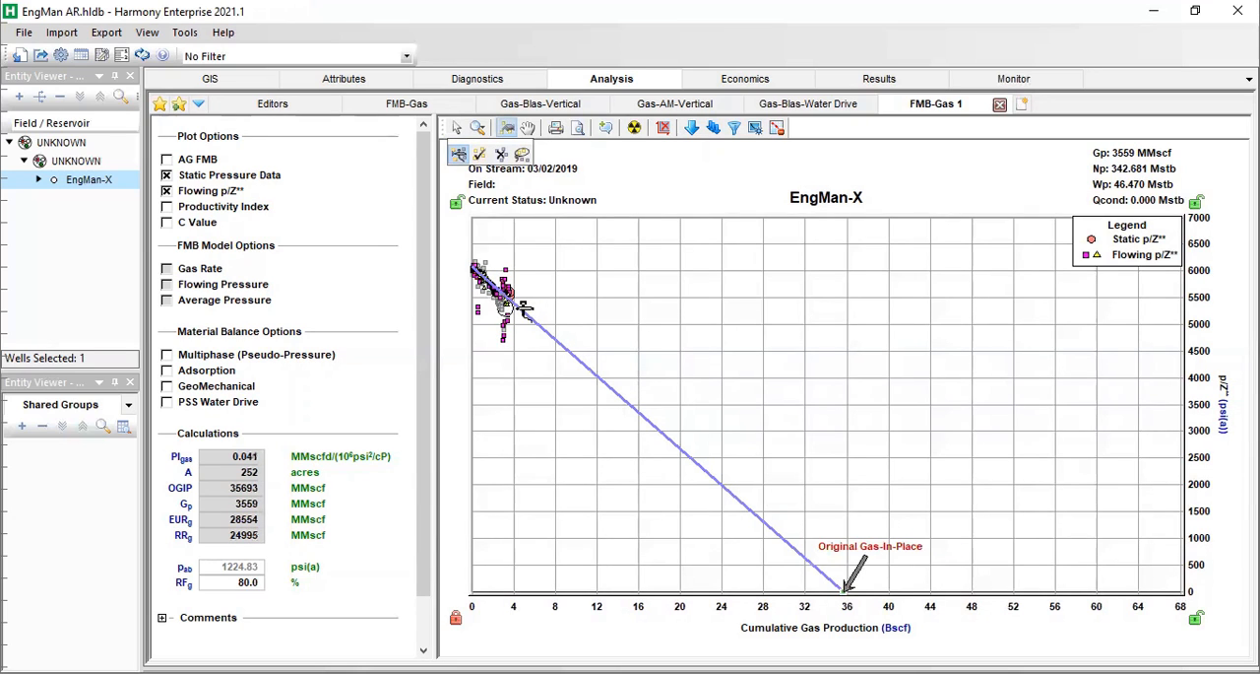
left_click(513, 292)
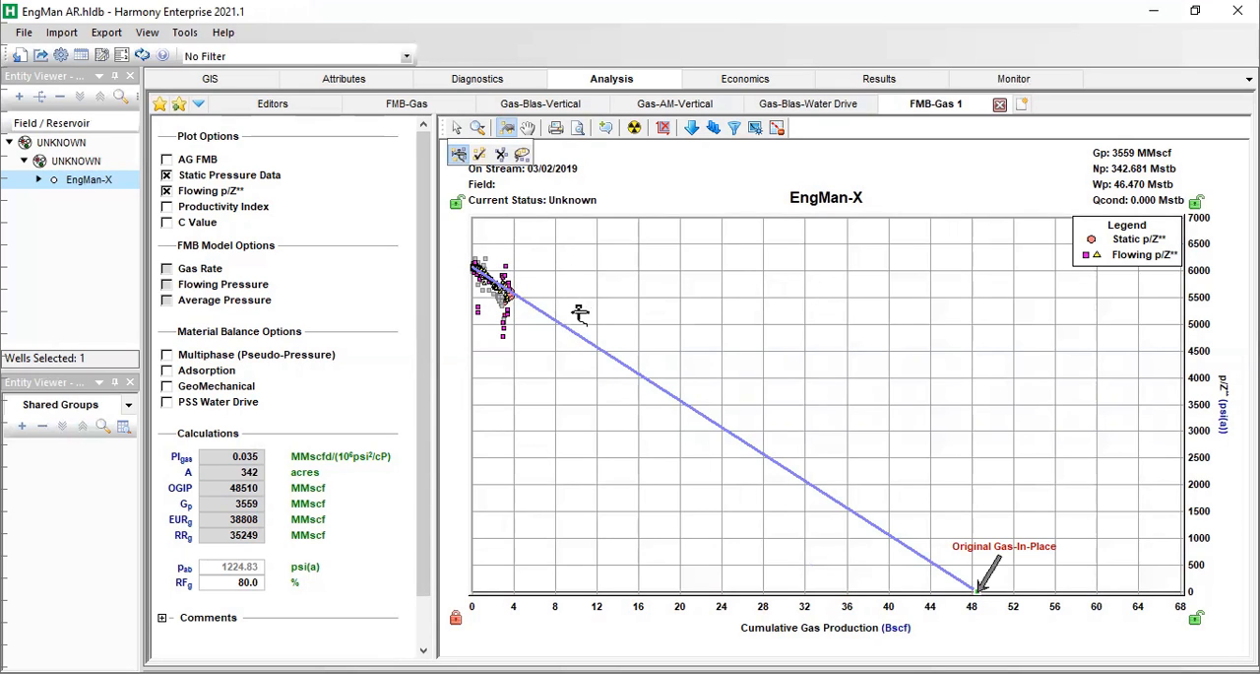
left_click(457, 128)
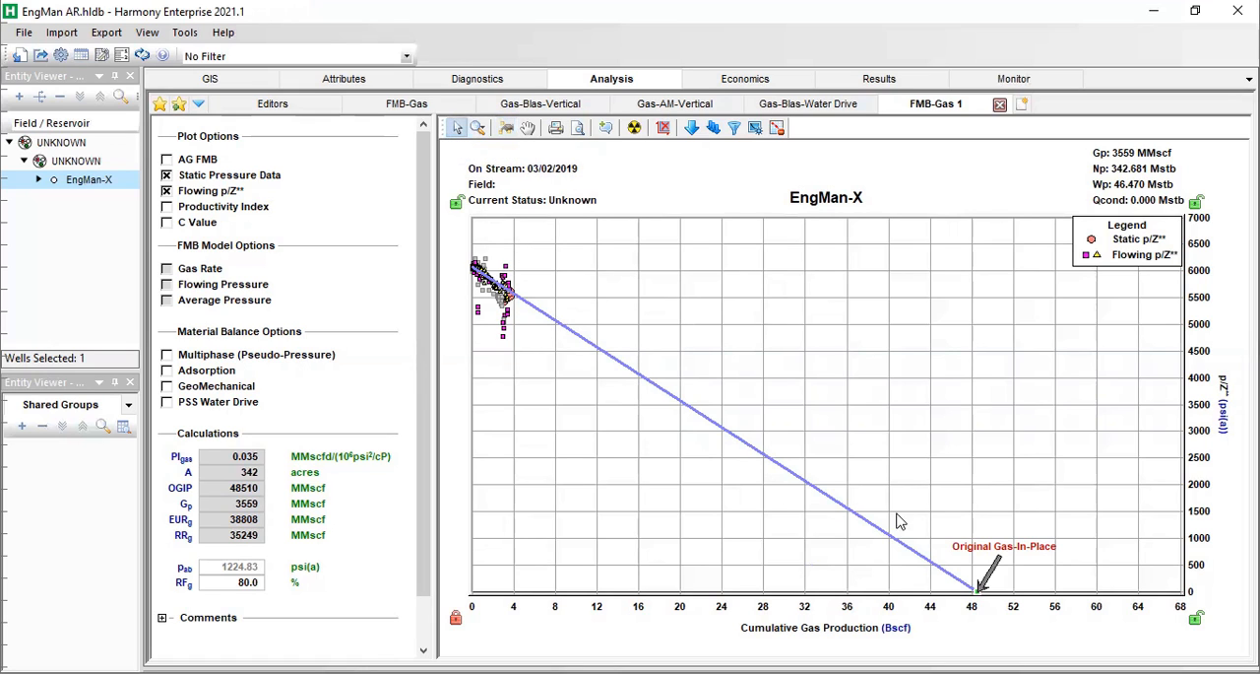
Manually adjust the p/Z** line's Original Gas-In-Place to about 44,939 MMscf.
left_click_drag(973, 585, 907, 576)
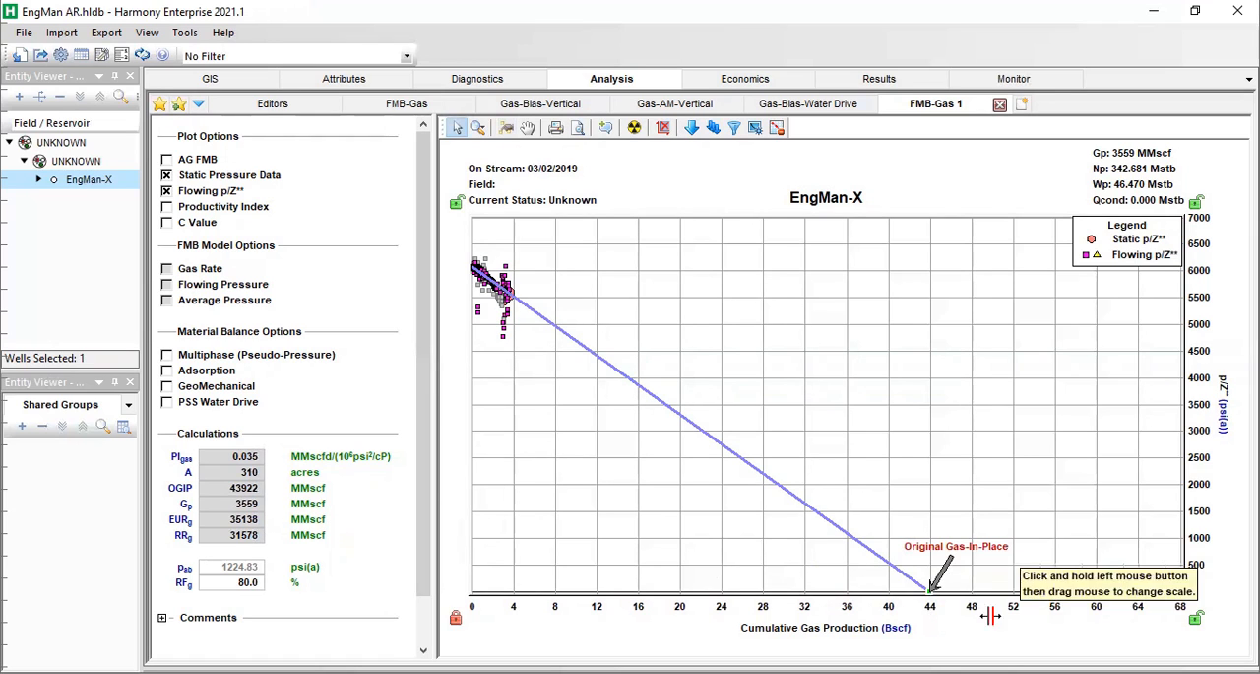
left_click_drag(931, 588, 941, 589)
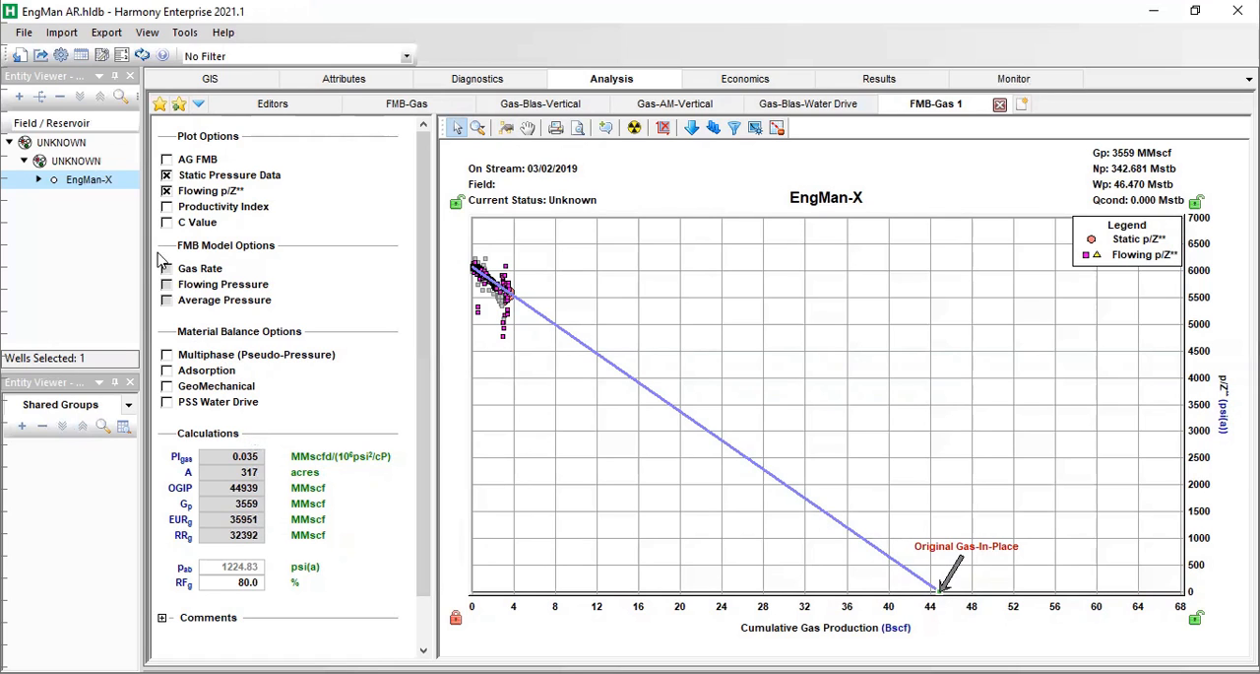
Display the AG FMB and Productivity Index data, and lower the AG FMB line to a gas productivity index of about 0.034.
left_click(168, 159)
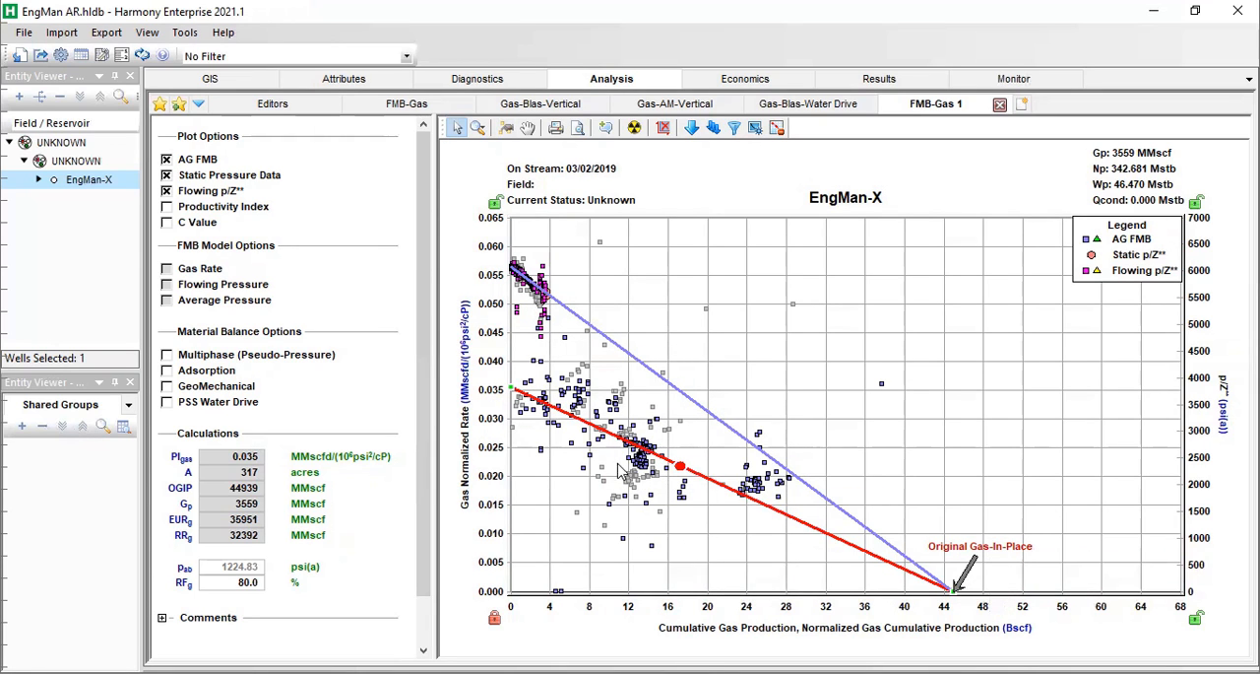
mouse_move(515, 387)
left_mouse_down()
mouse_move(524, 341)
mouse_move(512, 399)
left_mouse_up()
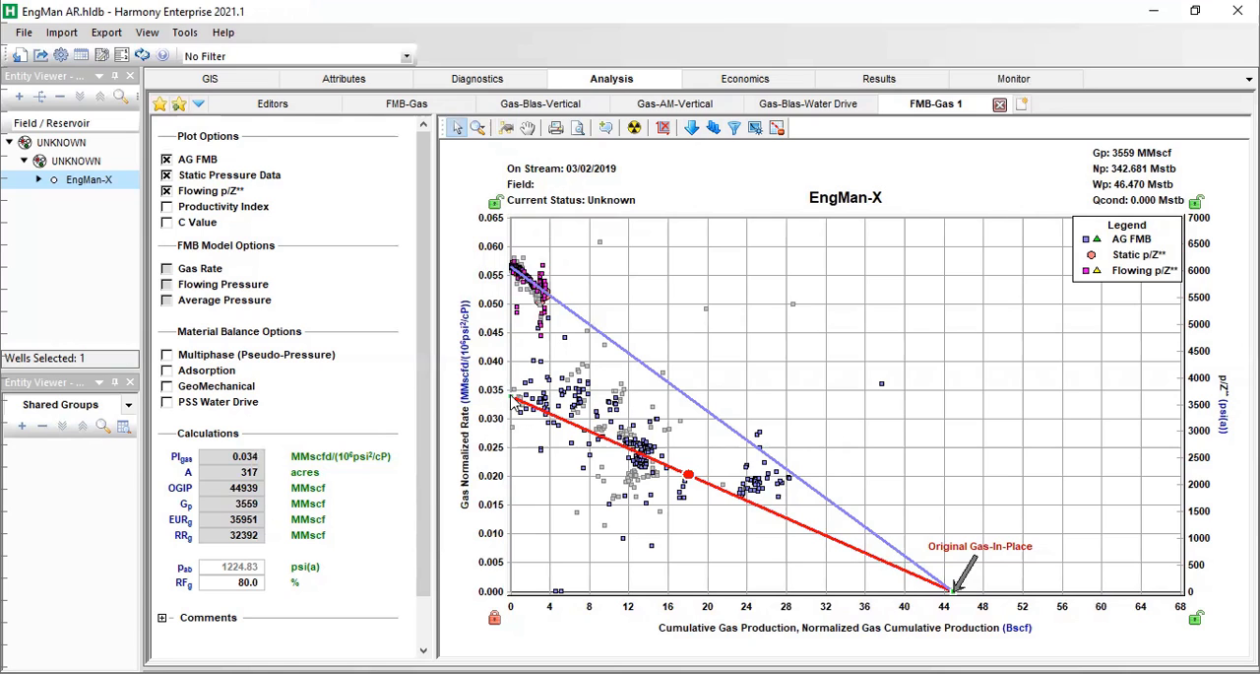
left_click(169, 209)
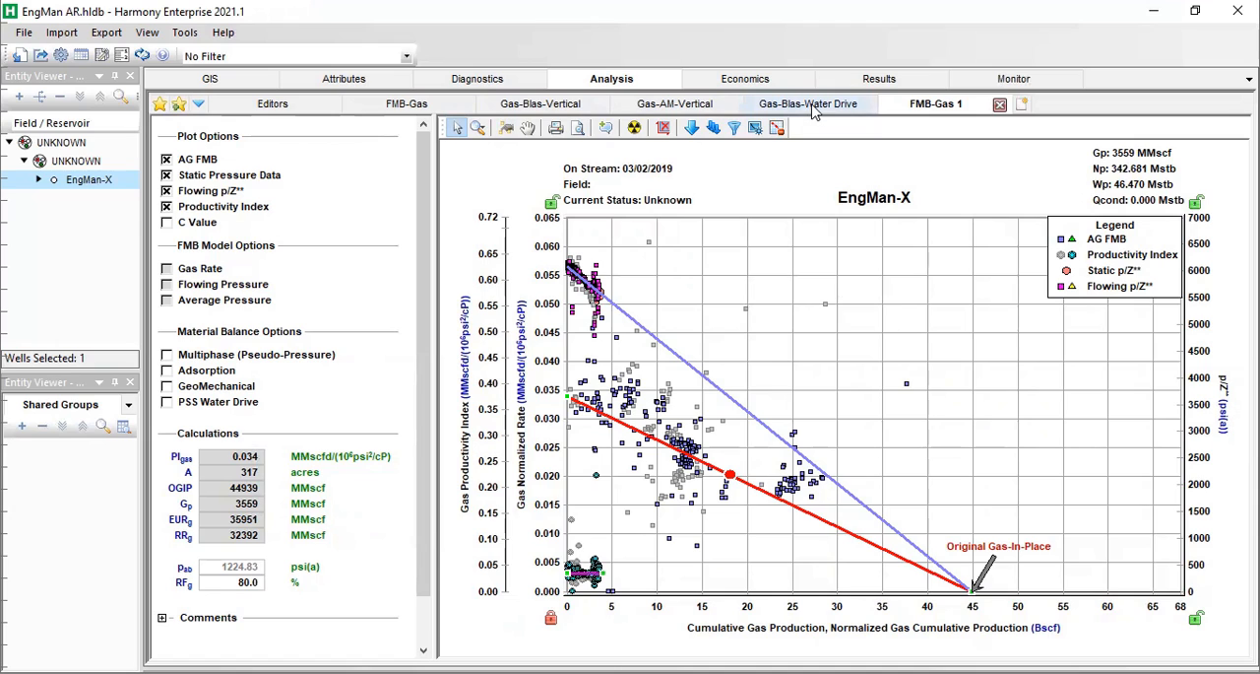
Open the Gas-Blas-Vertical worksheet.
left_click(566, 104)
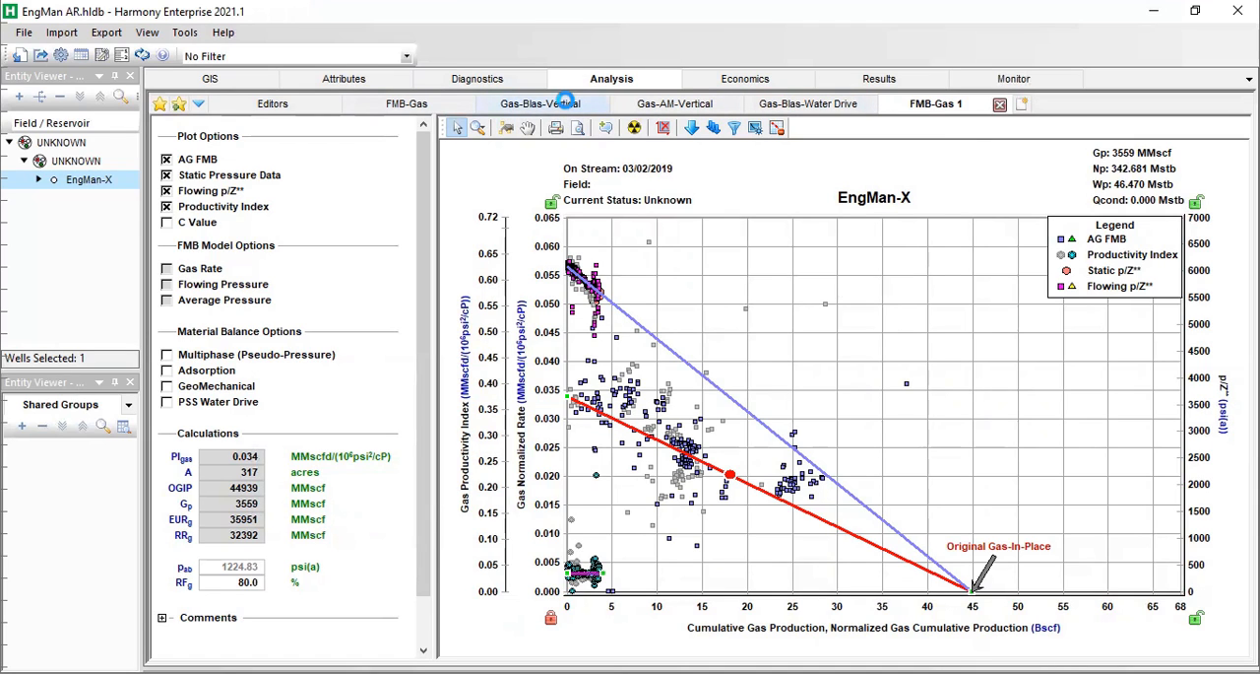